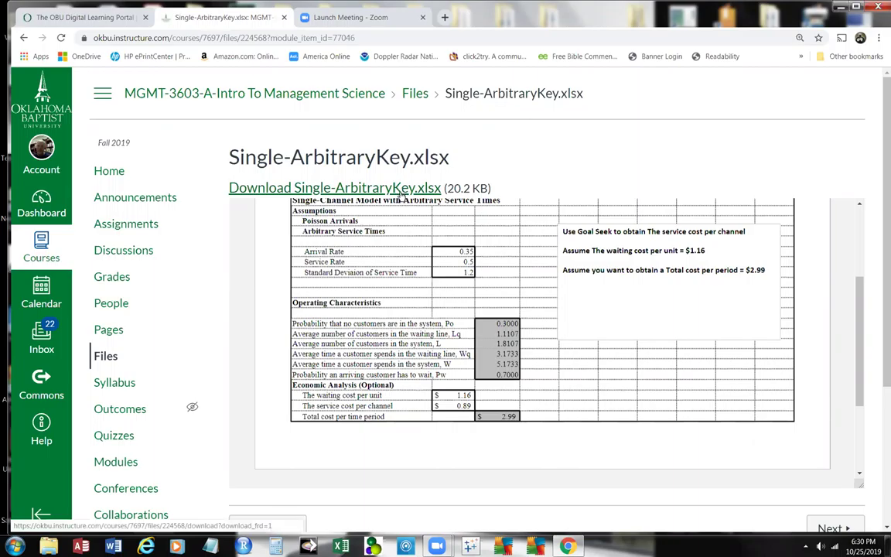
Step: Download the Single-ArbitraryKey.xlsx workbook from the course page and open it for editing in Excel
left_click(401, 191)
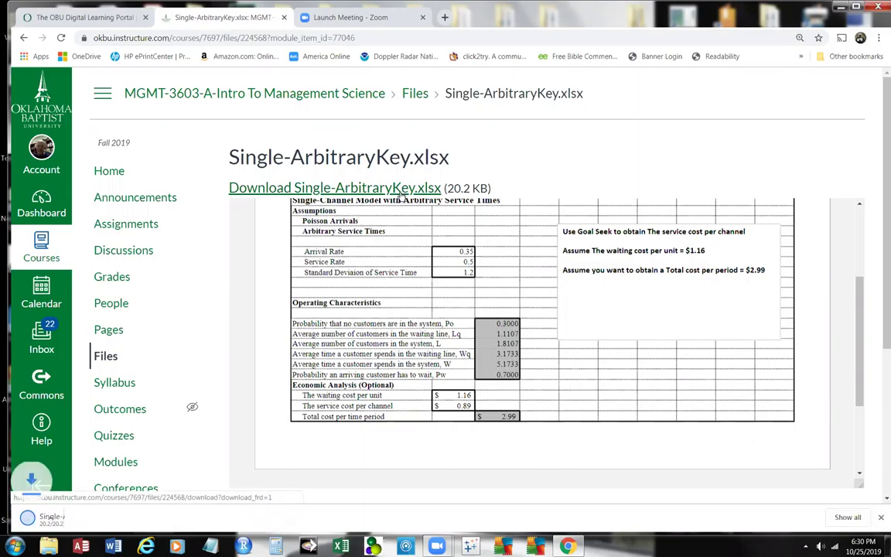
left_click(85, 517)
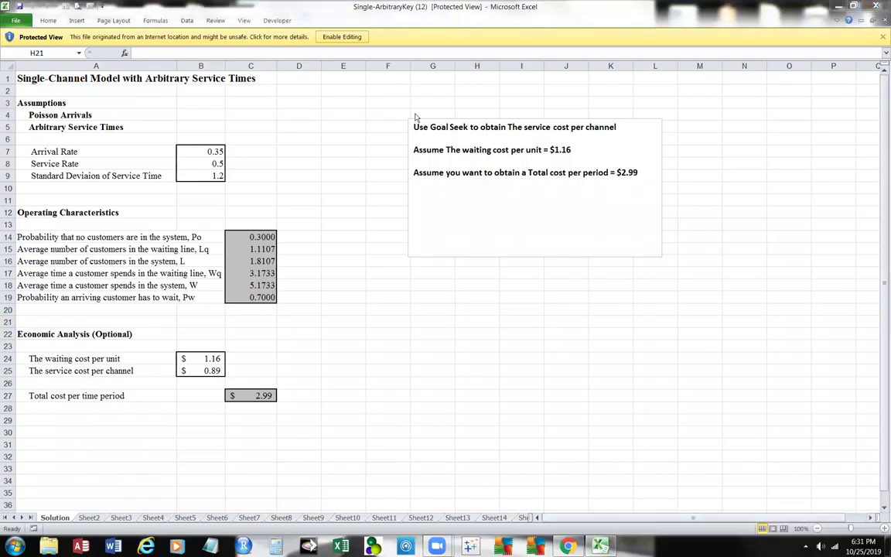
left_click(348, 37)
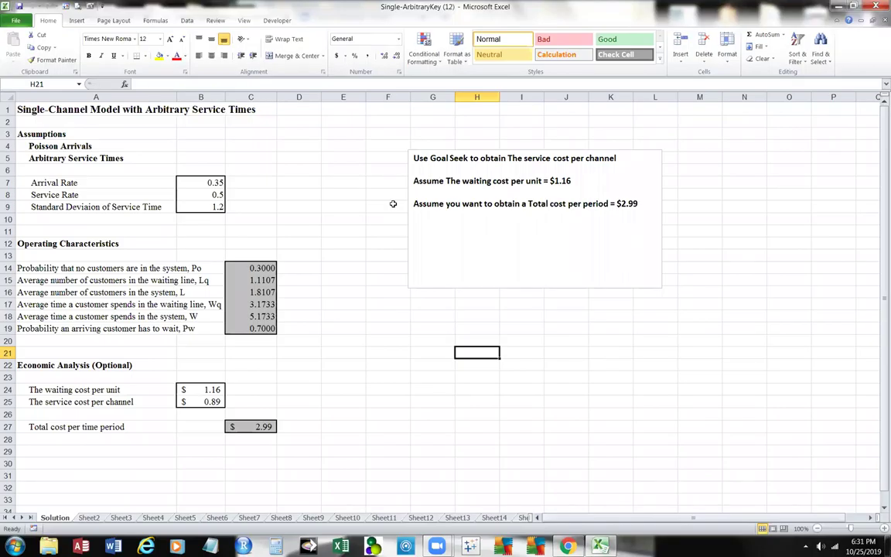
Step: Examine the service cost per channel in B25 and the total cost formula in C27 with its referenced cells
left_click(206, 400)
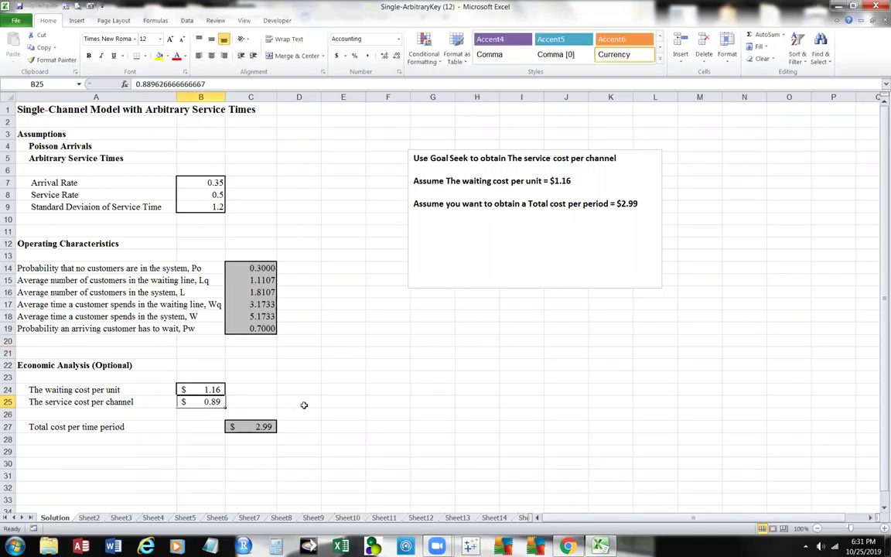
left_click(300, 406)
left_click(263, 427)
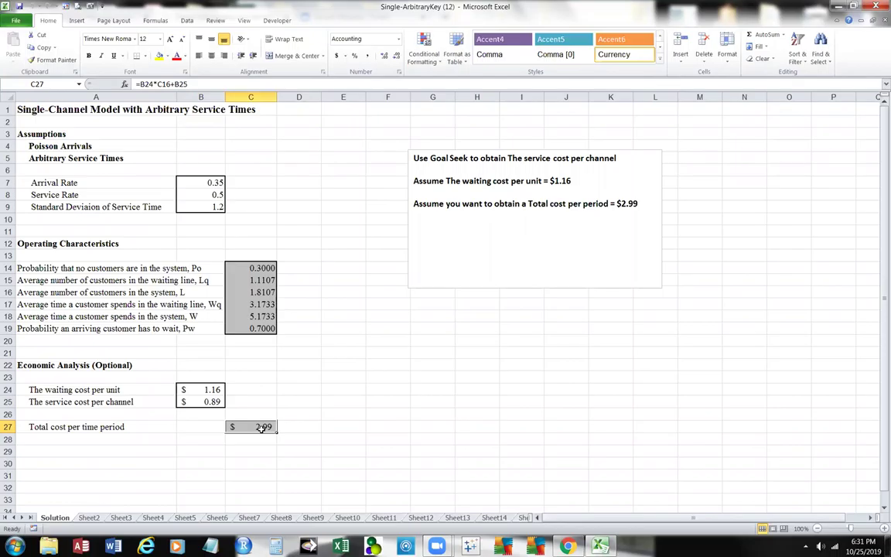
left_click(202, 84)
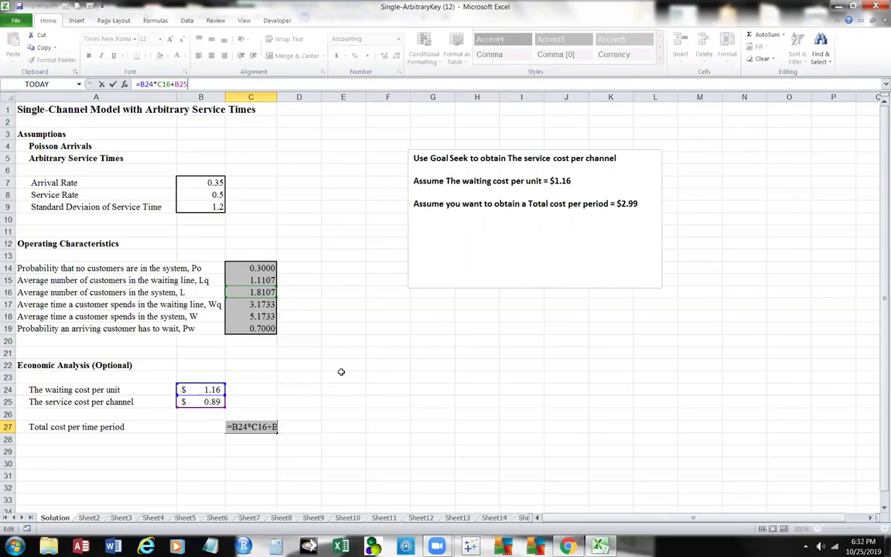
left_click(340, 371)
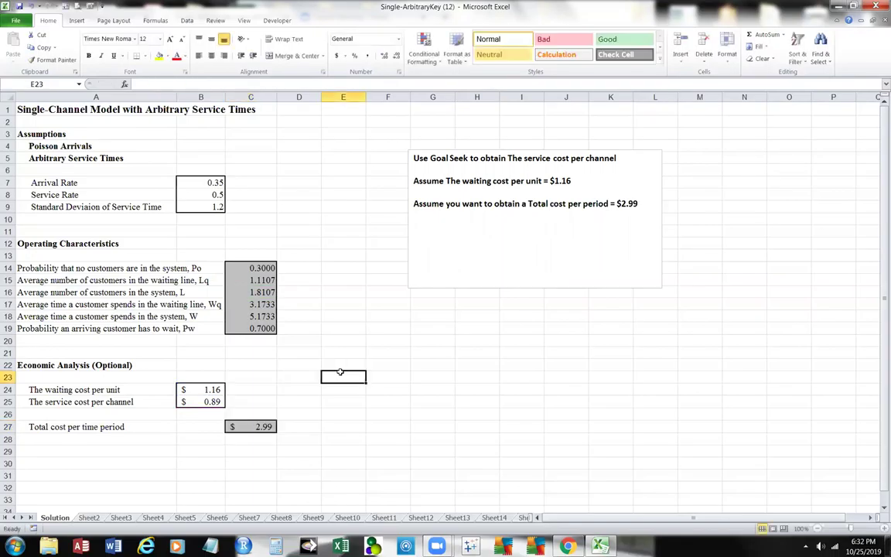
Step: Clear the service cost per channel in cell B25
left_click(193, 402)
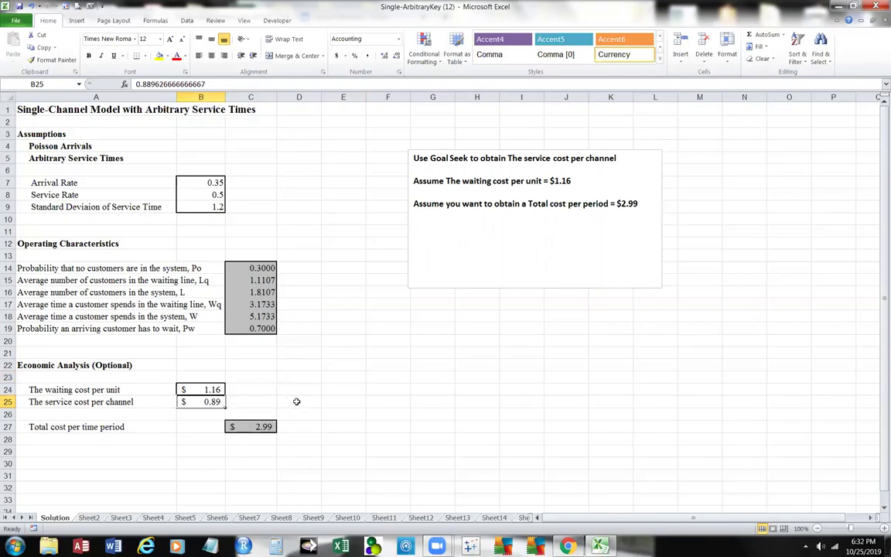
key("Delete")
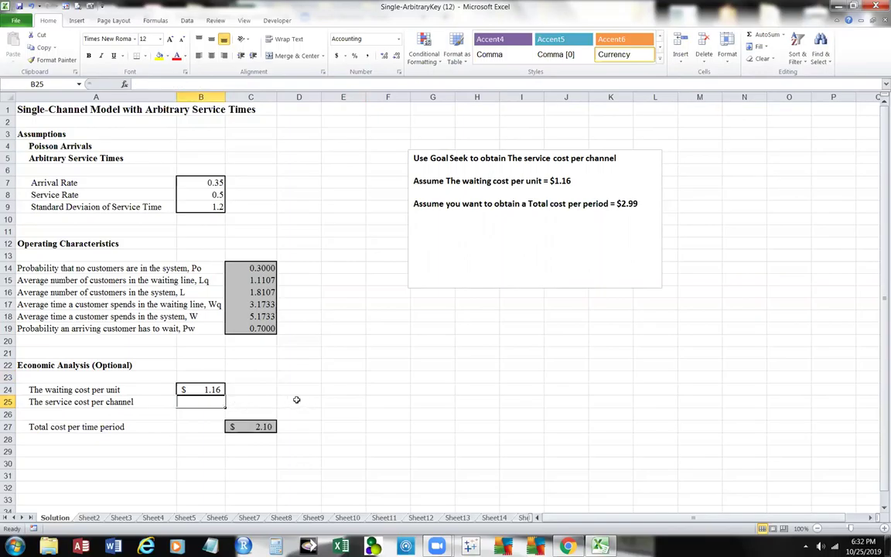
left_click(296, 401)
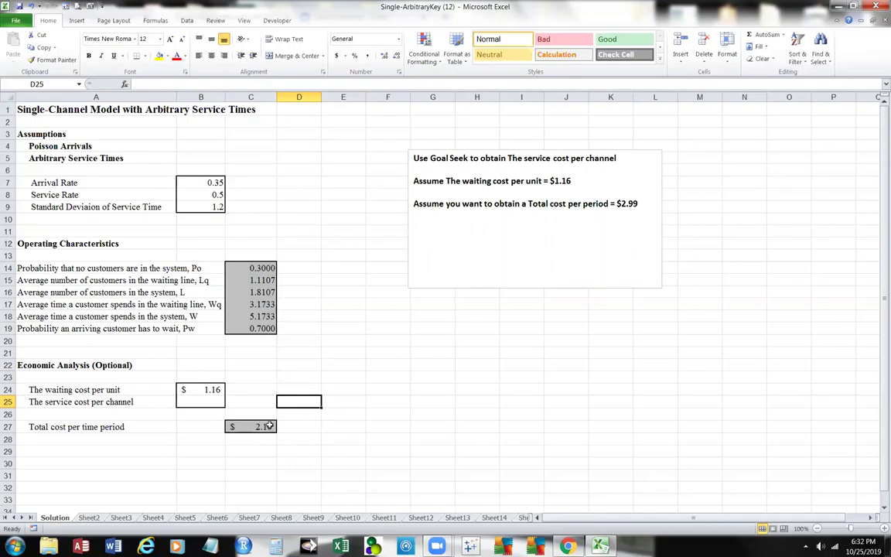
Step: Review which cells the total cost per time period formula in C27 references
left_click(267, 426)
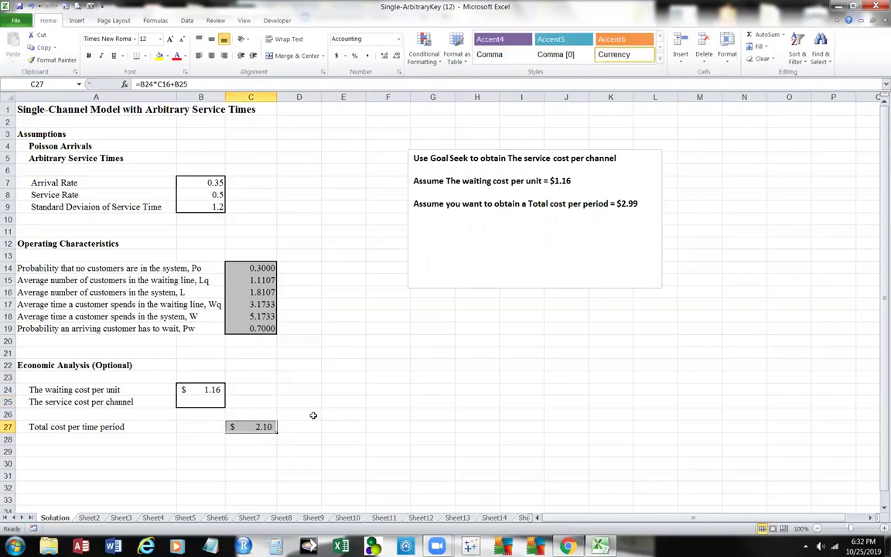
left_click(199, 85)
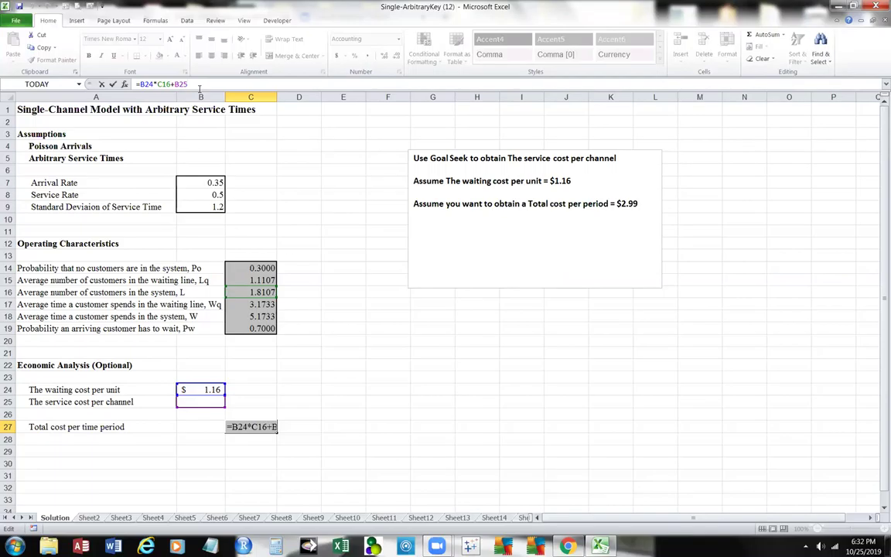
left_click(318, 402)
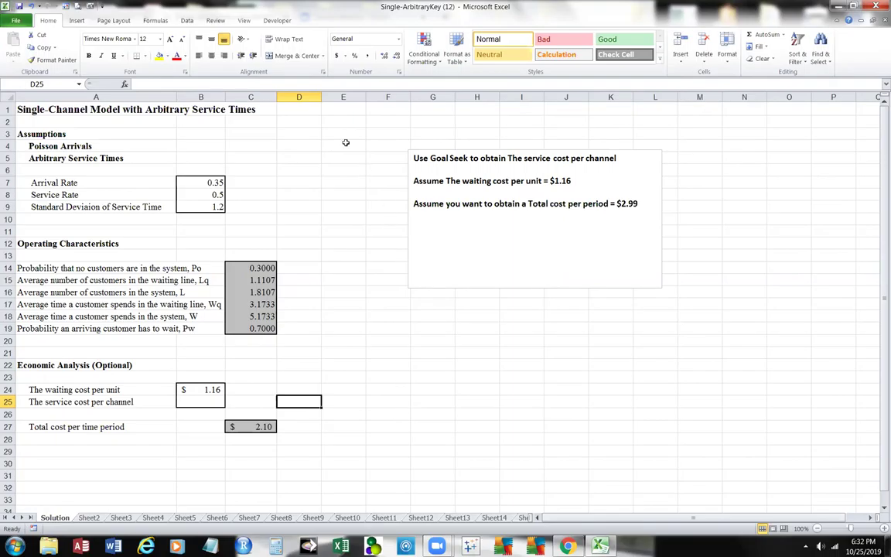
Step: Open Goal Seek and choose the total cost per time period in C27 as the cell to set
left_click(187, 20)
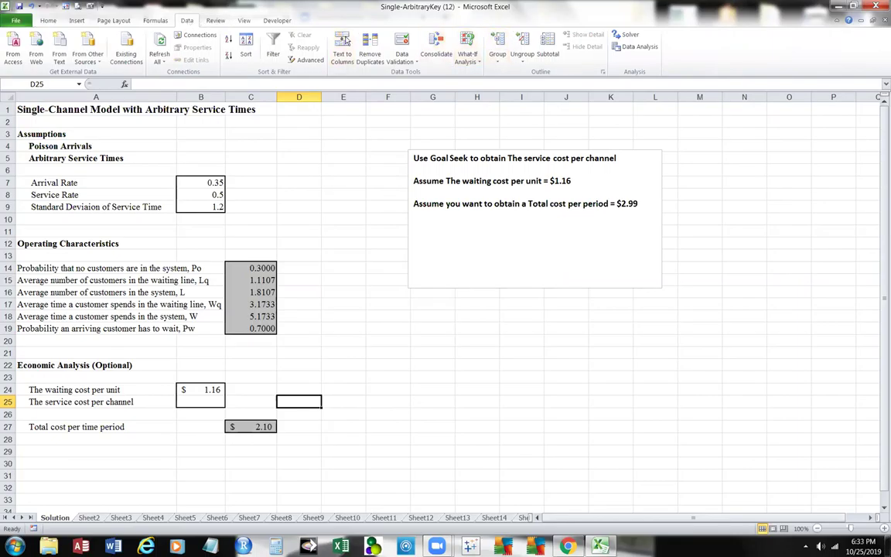
left_click(468, 48)
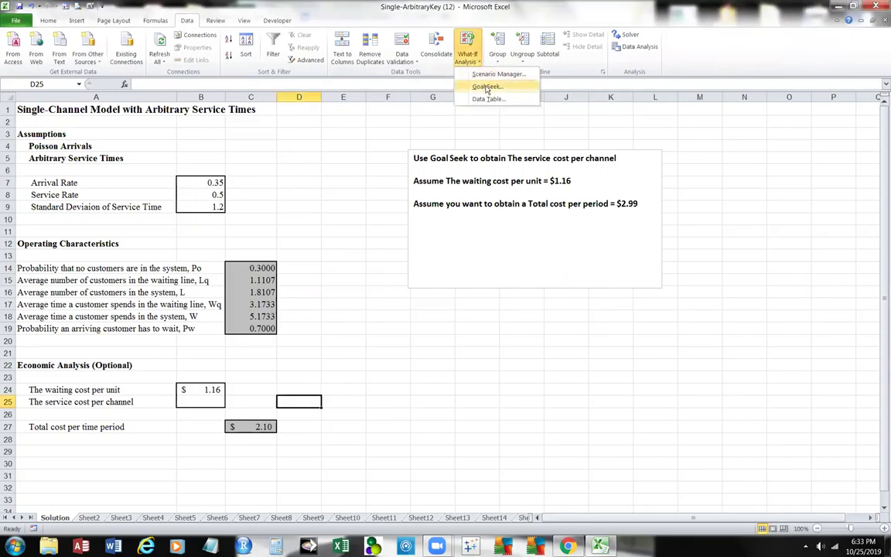
left_click(488, 86)
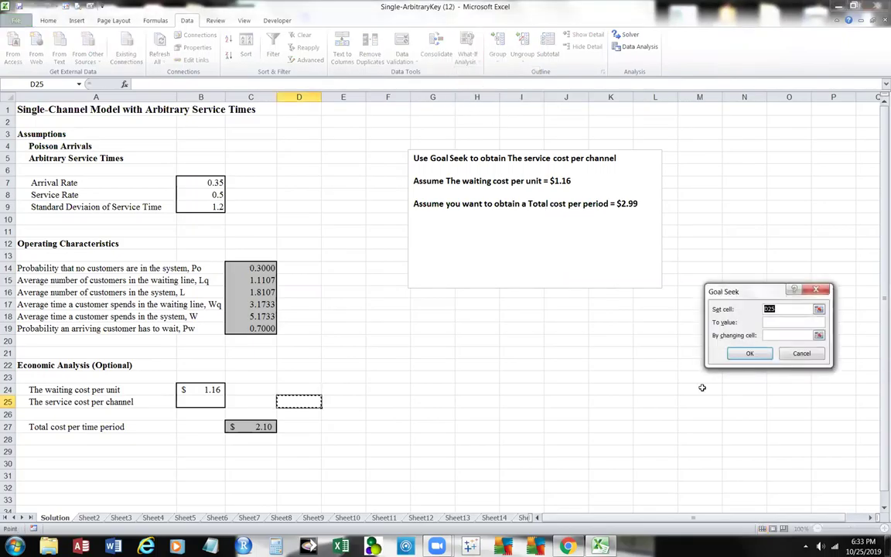
left_click(819, 309)
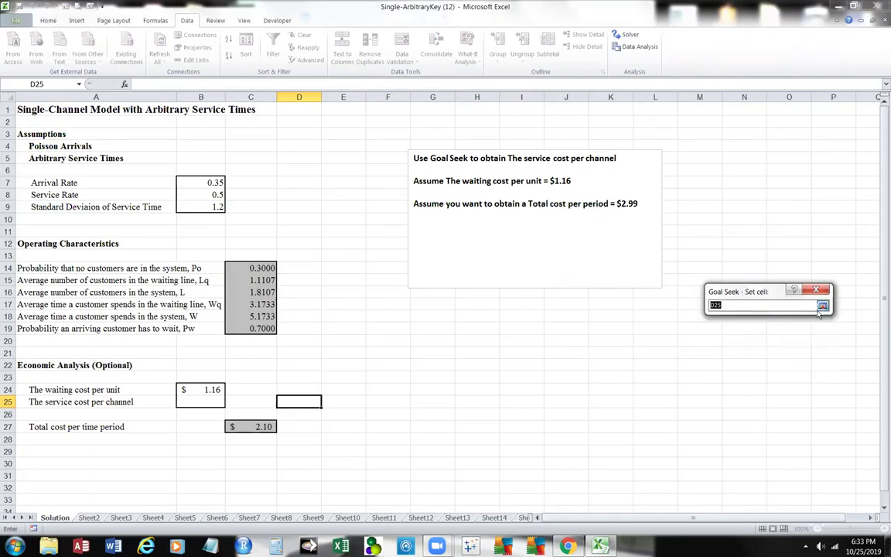
left_click(251, 426)
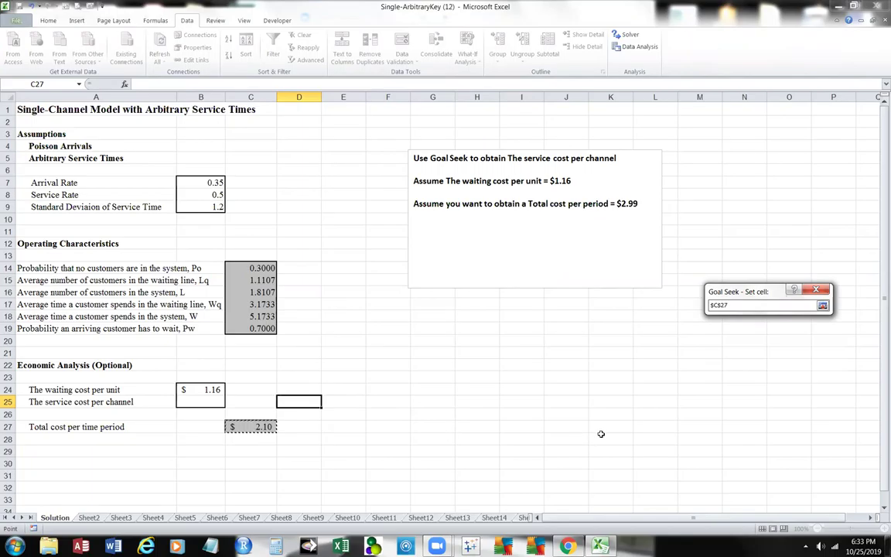
left_click(823, 306)
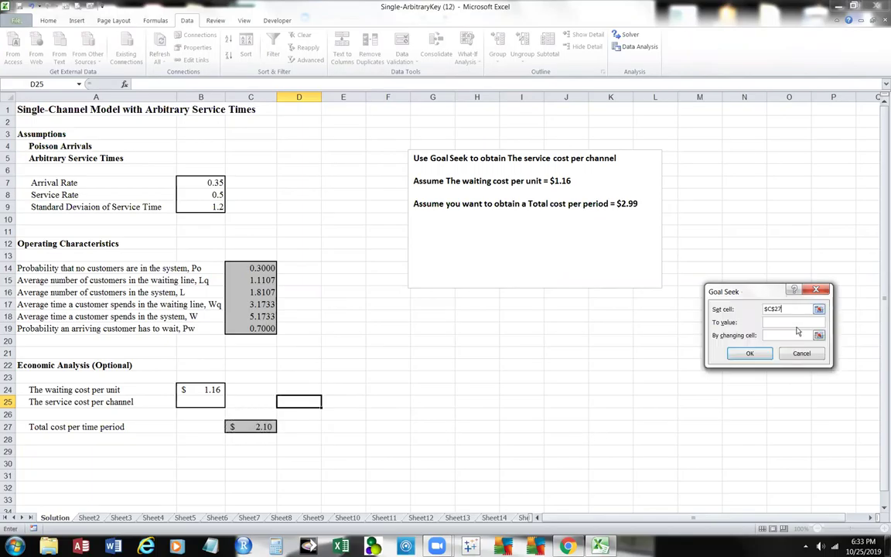
Step: Set the Goal Seek target value to 2.99 and use the service cost cell B25 as the changing cell
left_click(784, 323)
type("2.99")
key("Tab")
left_click(819, 336)
left_click(202, 400)
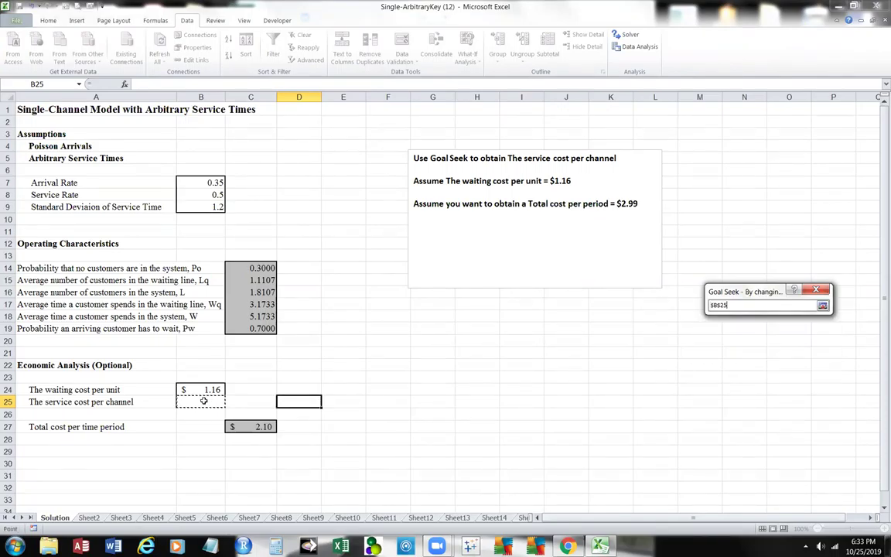
left_click(823, 306)
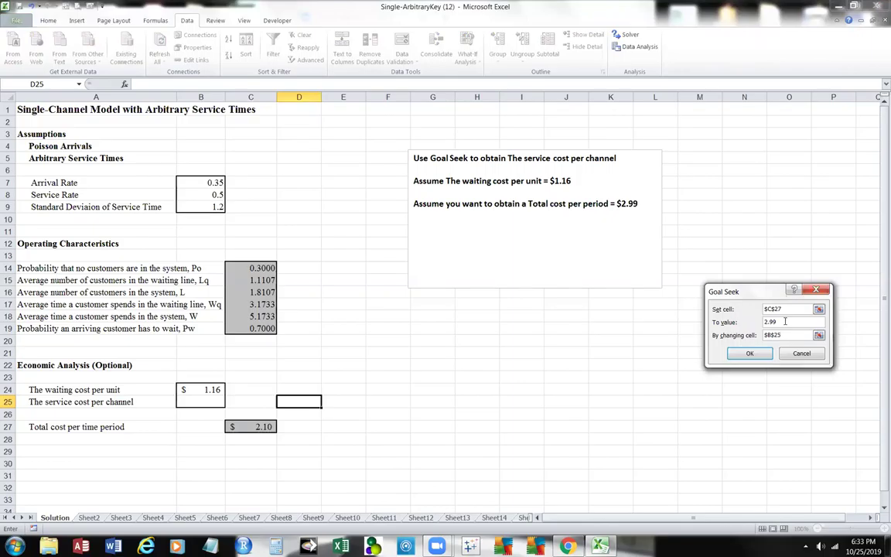
Step: Run Goal Seek for the total cost and discard its solution
left_click(750, 354)
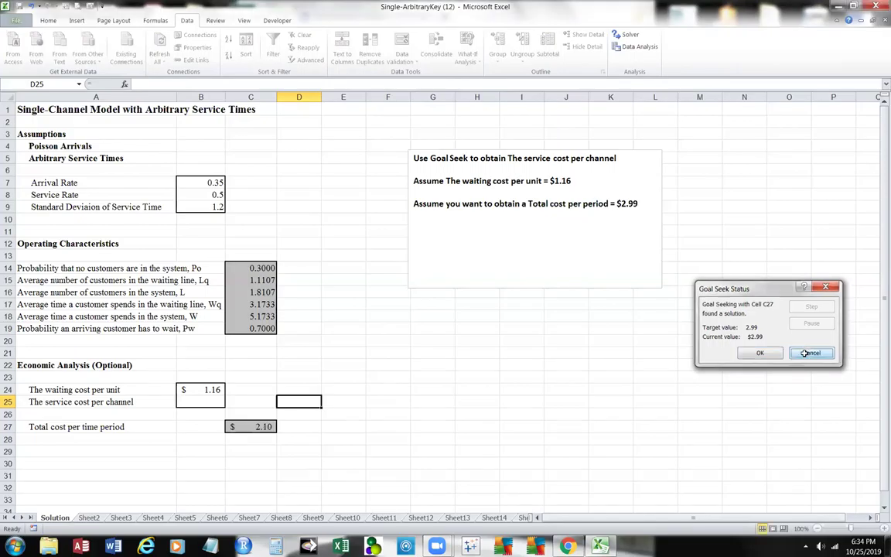
left_click(809, 354)
left_click(594, 416)
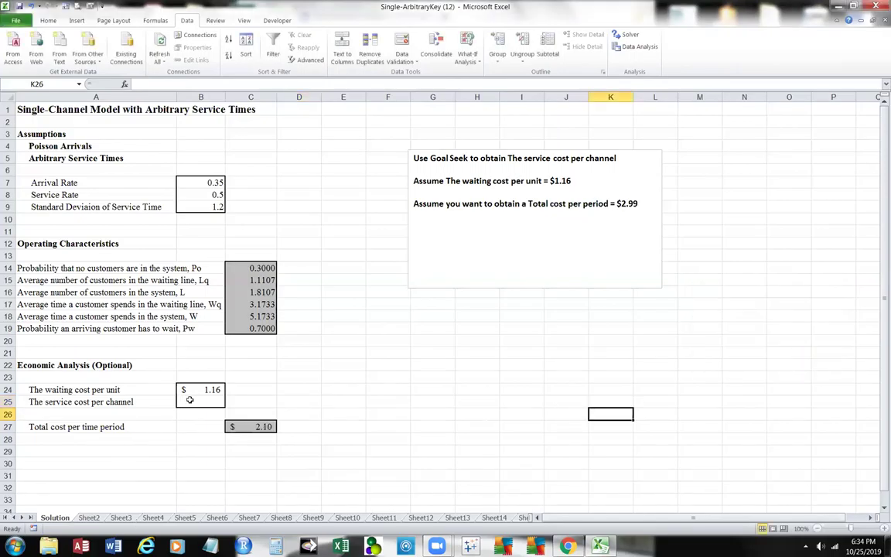
left_click(327, 415)
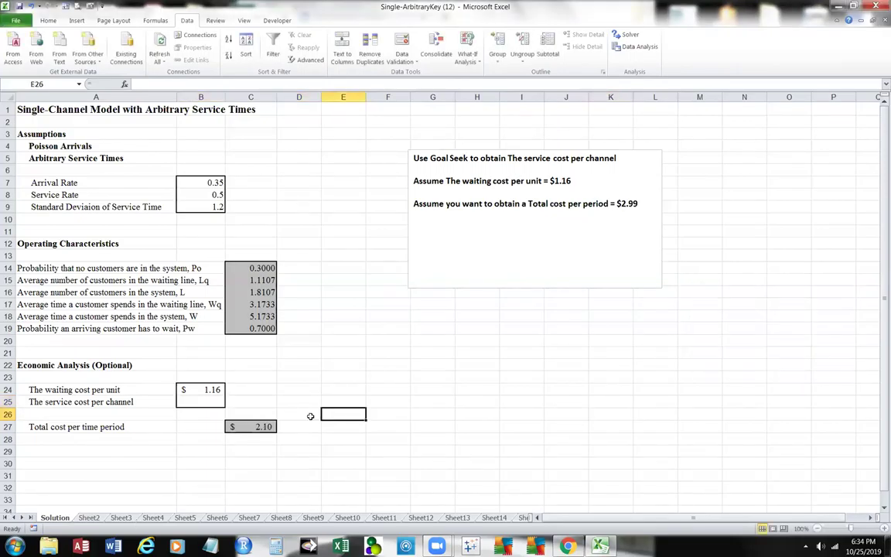
Step: Enter .70 as the service cost per channel in B25
left_click(200, 402)
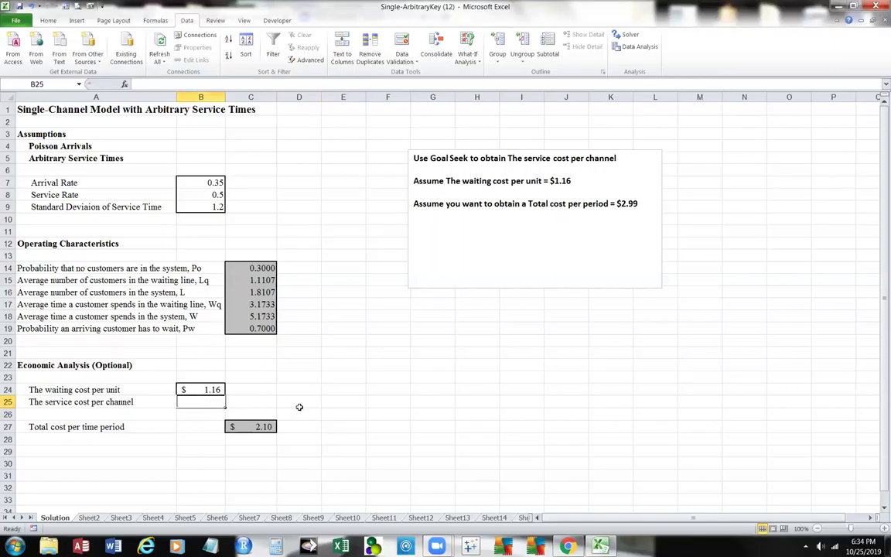
type(".70")
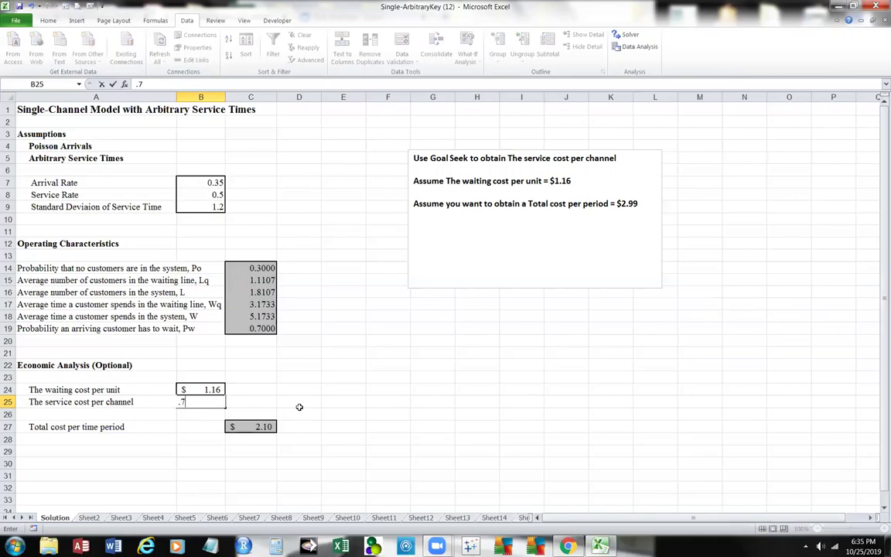
left_click(299, 407)
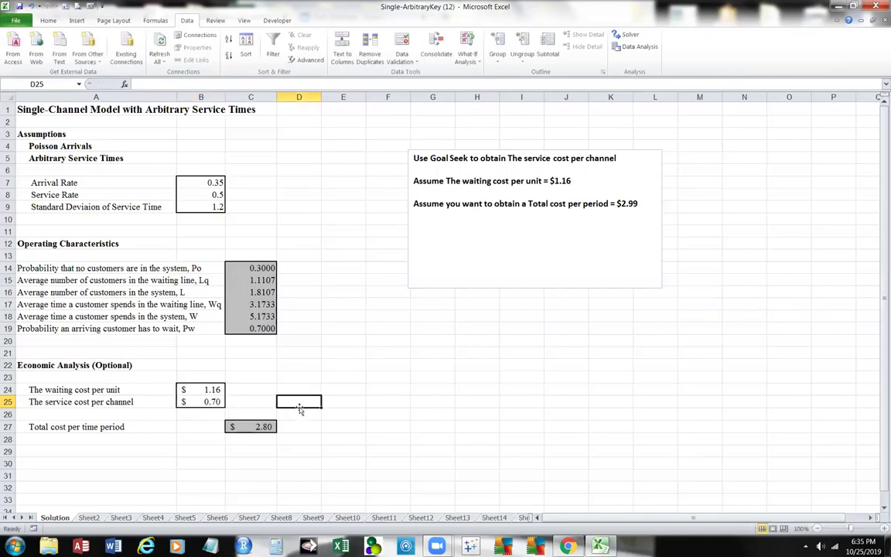
Step: Start a new Goal Seek with the total cost cell C27 as the cell to set
left_click(254, 428)
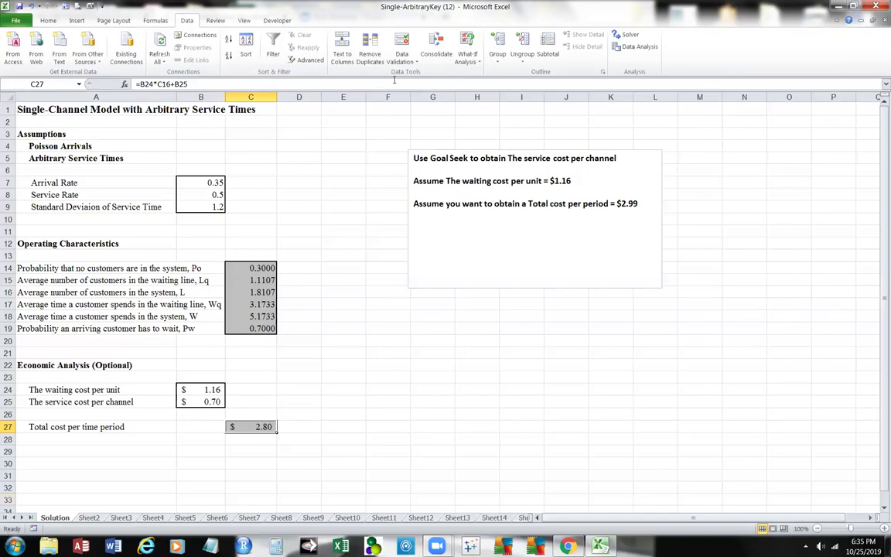
left_click(469, 59)
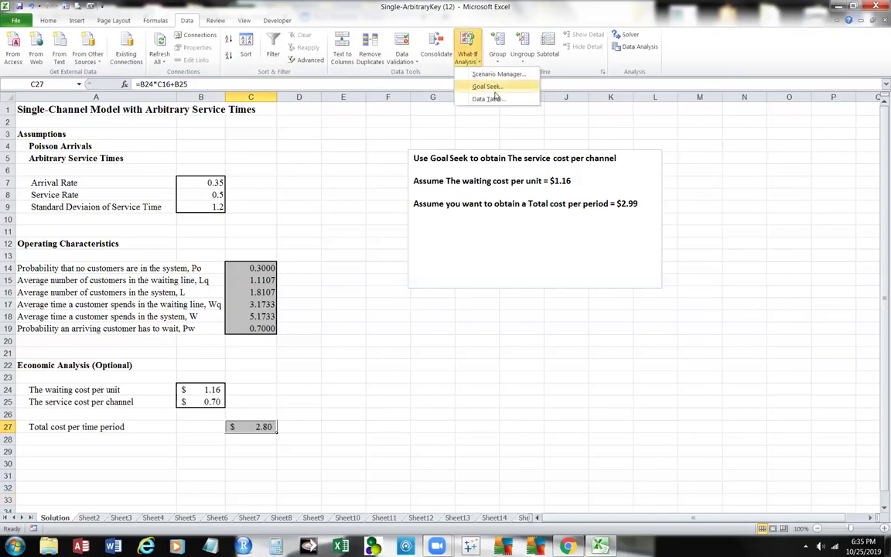
left_click(490, 88)
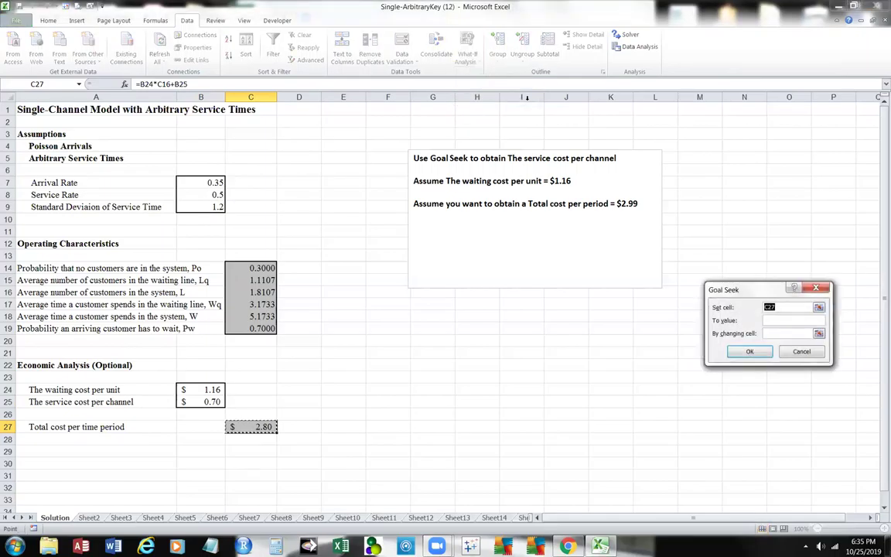
left_click(820, 307)
left_click(263, 427)
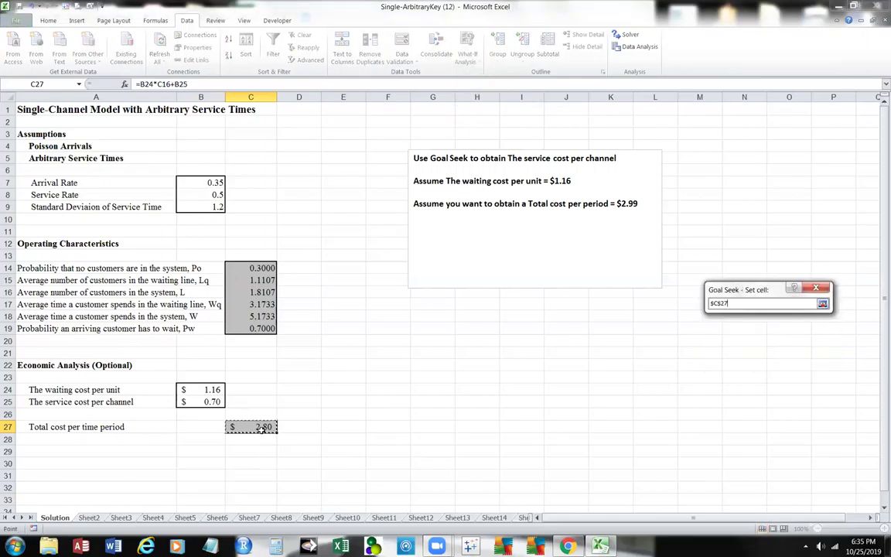
left_click(822, 303)
Step: Run Goal Seek with a target value of 2.99 by changing the service cost per channel in B25
left_click(774, 322)
type("2.99")
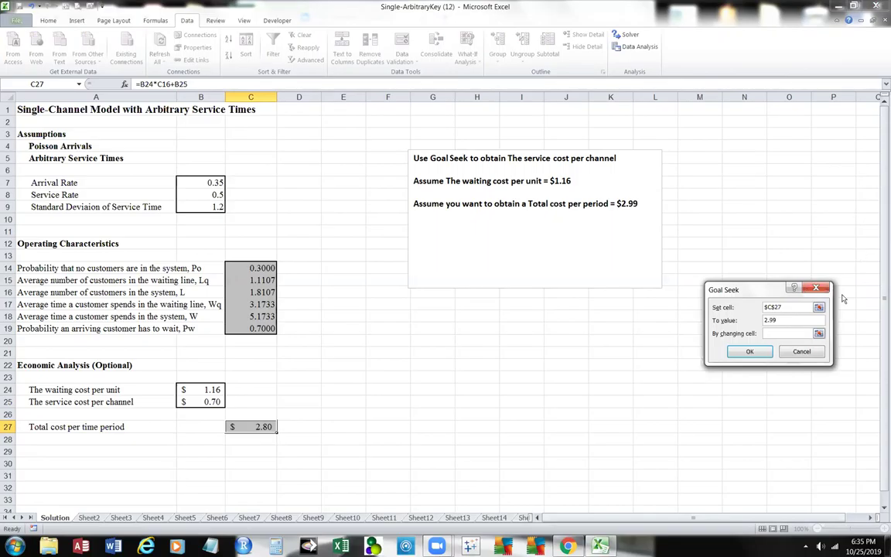
left_click(818, 334)
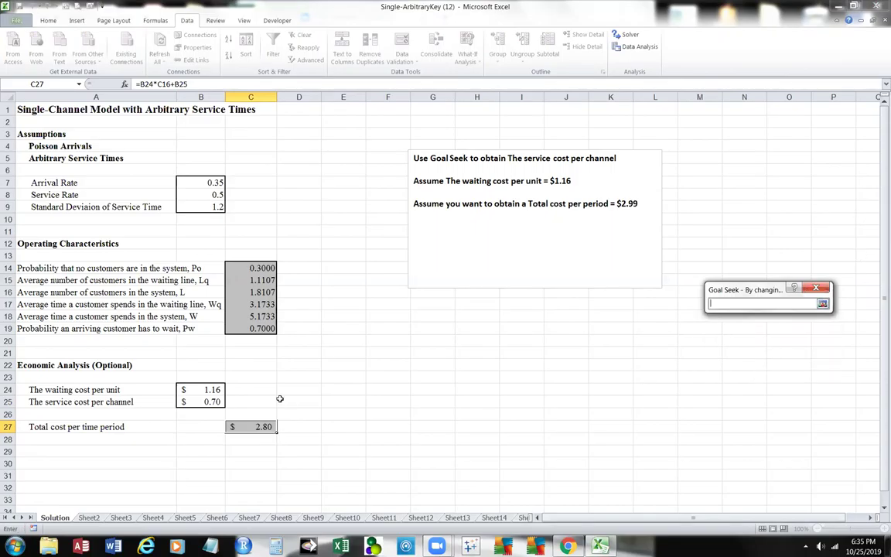
left_click(203, 403)
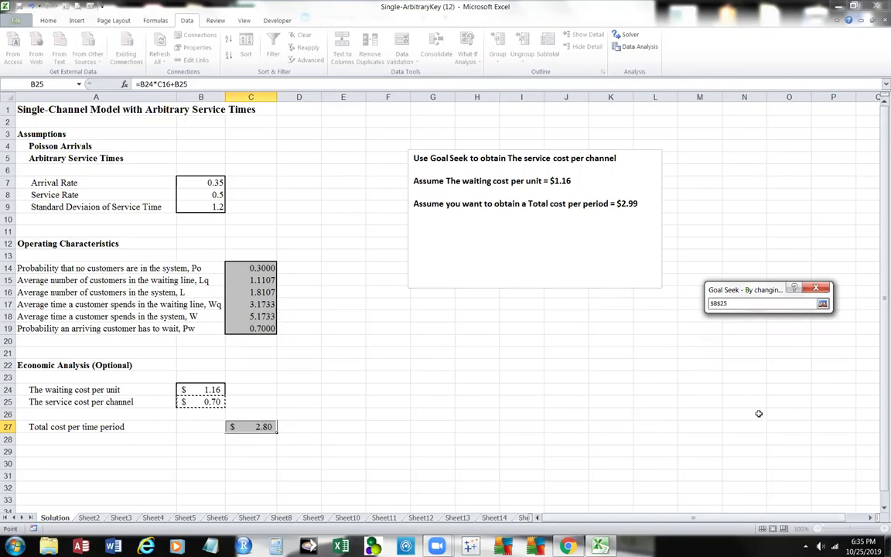
left_click(826, 304)
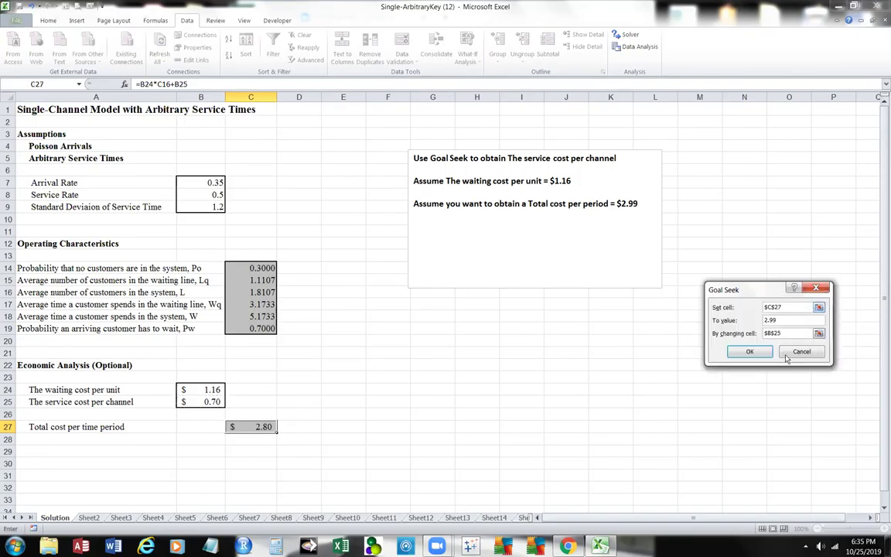
left_click(752, 354)
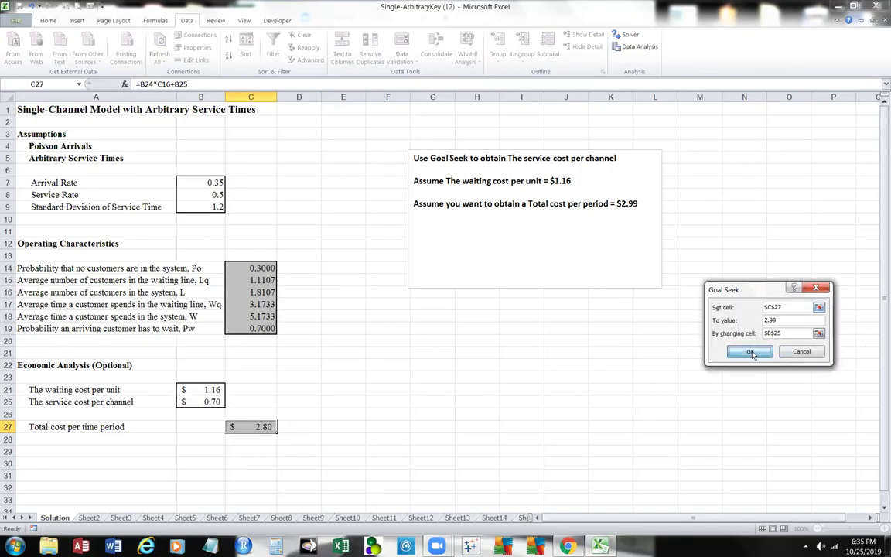